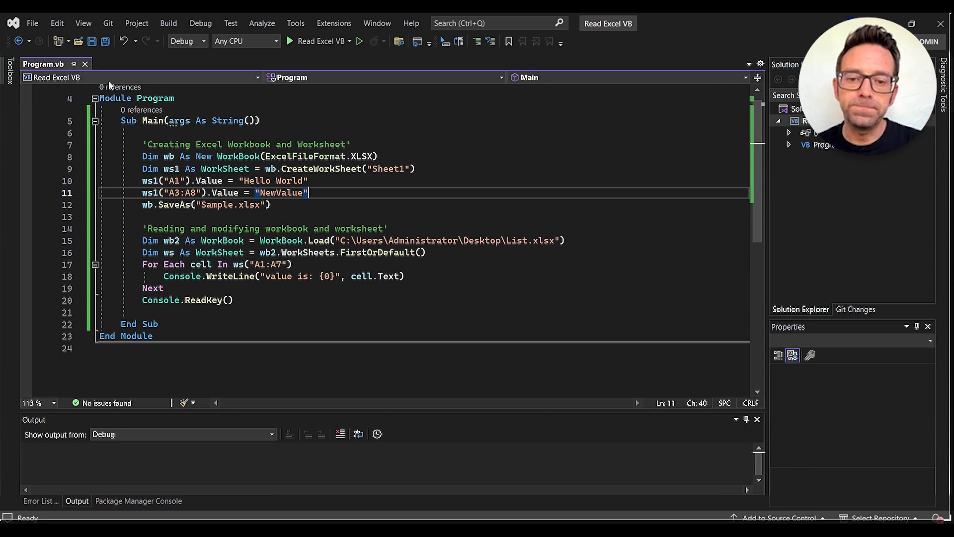
{"action": "left_click", "coordinate": [441, 200]}
{"action": "scroll", "coordinate": [442, 200], "scroll_direction": "up", "scroll_amount": 1}
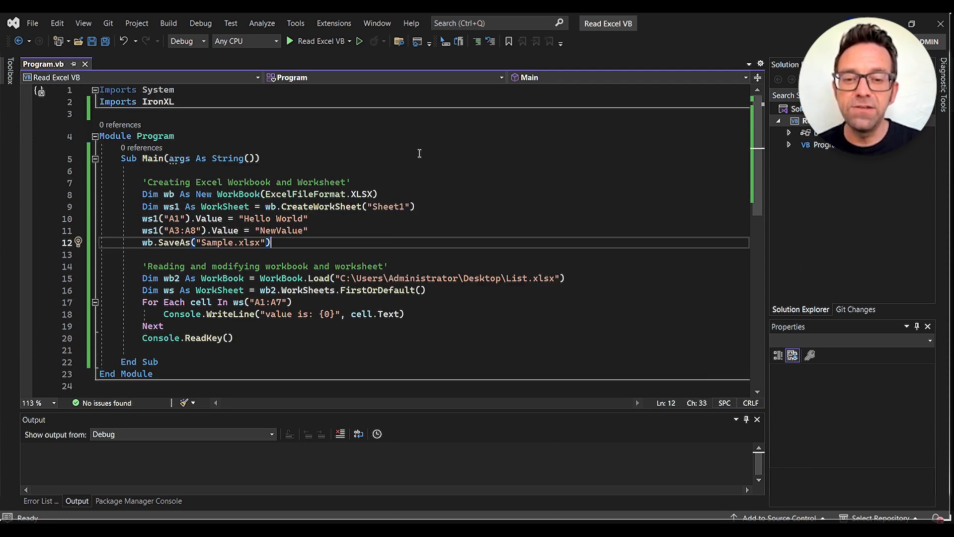
{"action": "left_click", "coordinate": [404, 152]}
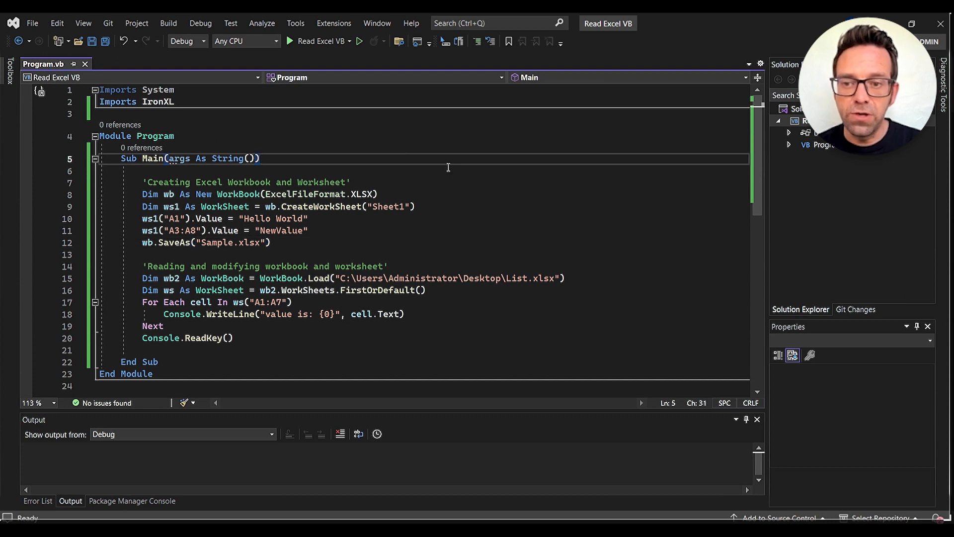
{"action": "left_click", "coordinate": [469, 195]}
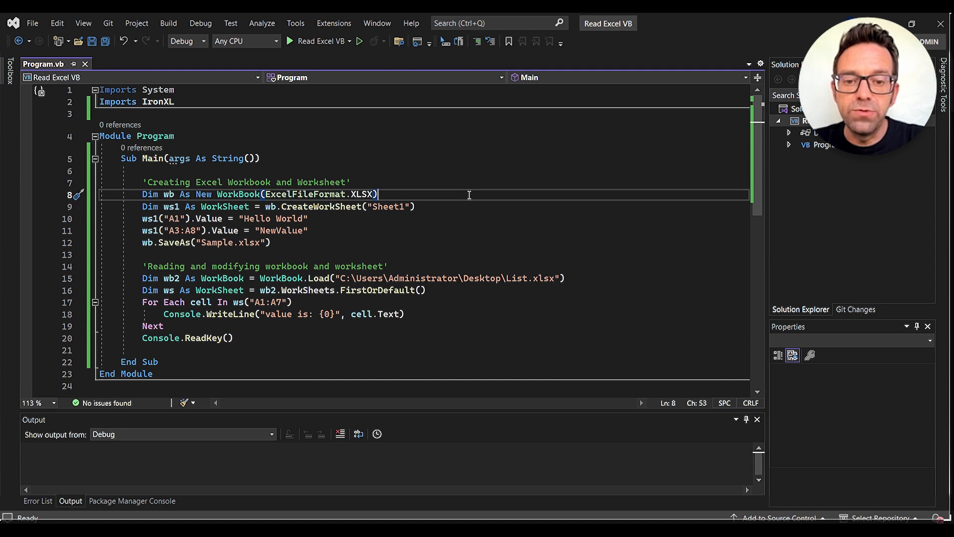
{"action": "left_click", "coordinate": [445, 301]}
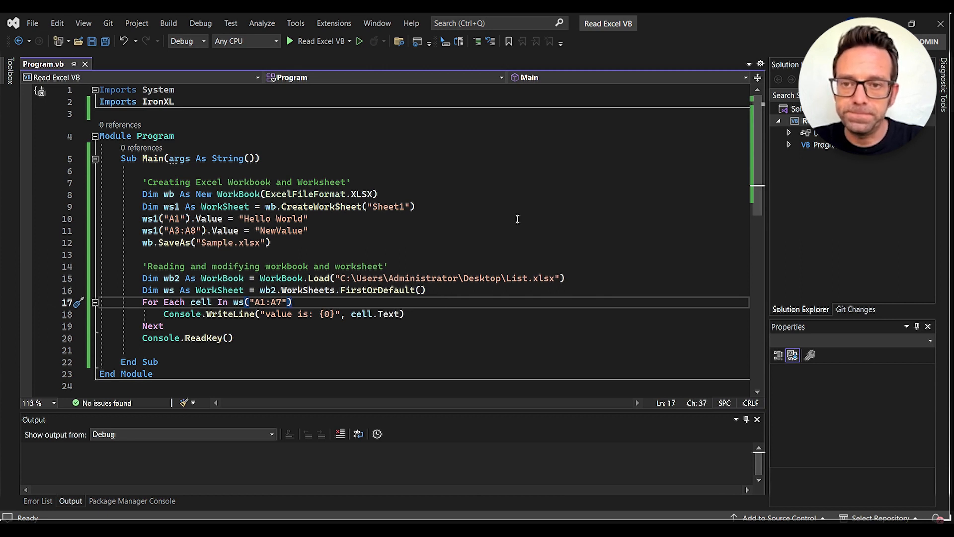
Step: Run the program, printing the IronXL cell values and producing Sample.xlsx with Hello World and NewValue
{"action": "left_click", "coordinate": [291, 39]}
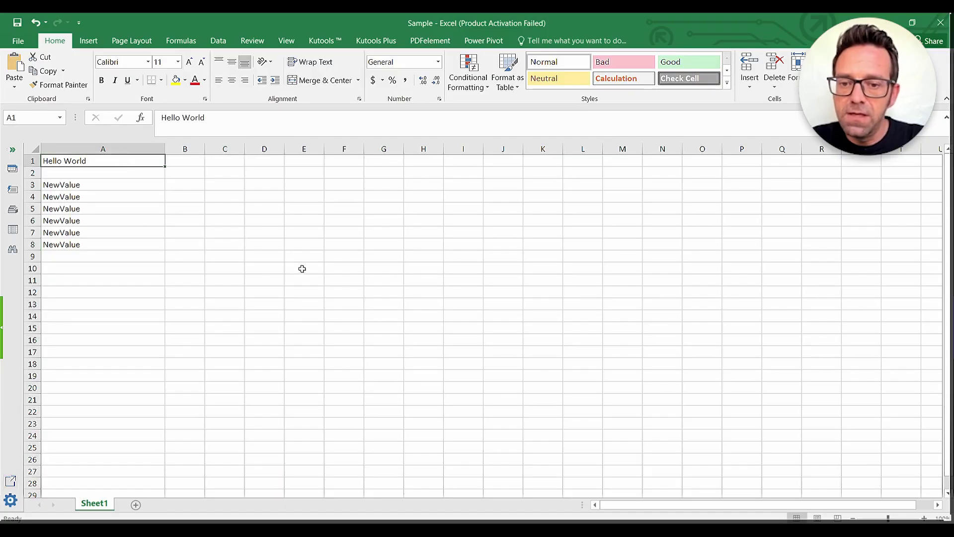
{"action": "left_click", "coordinate": [303, 269]}
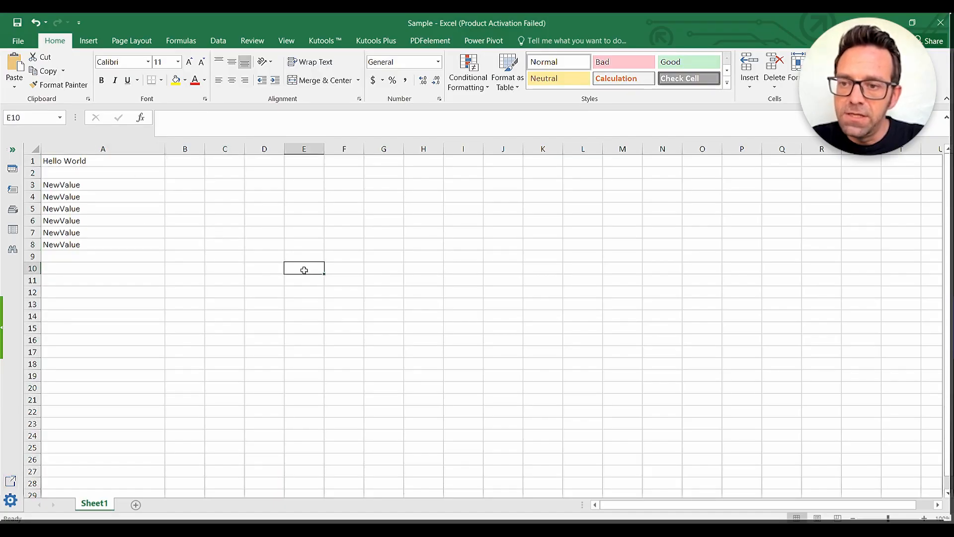